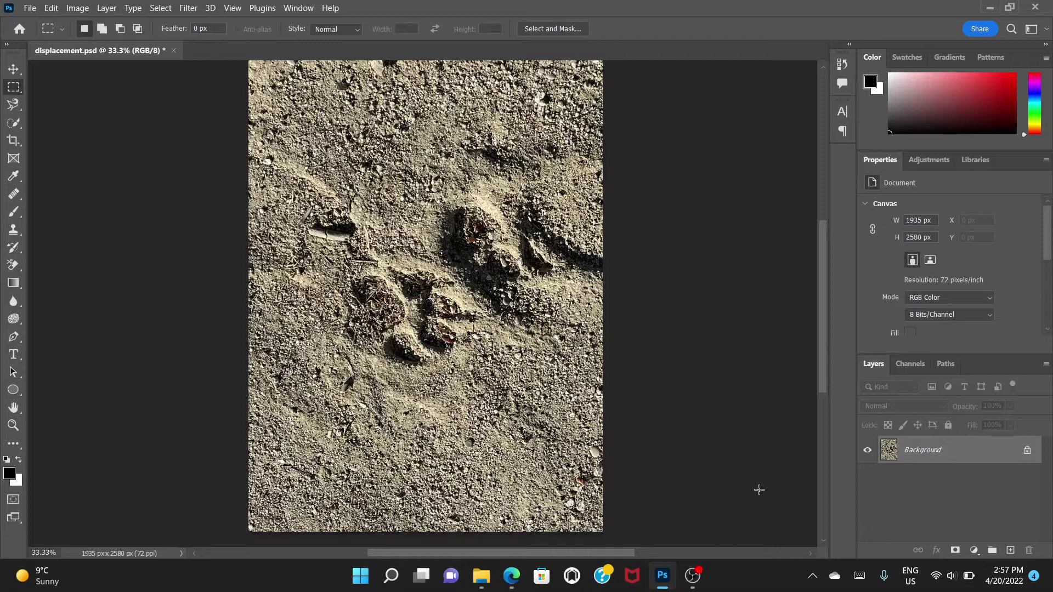
# Duplicate the paw-print photo to Layer 1 and desaturate that copy to grayscale
pyautogui.hotkey('ctrl', 'j')
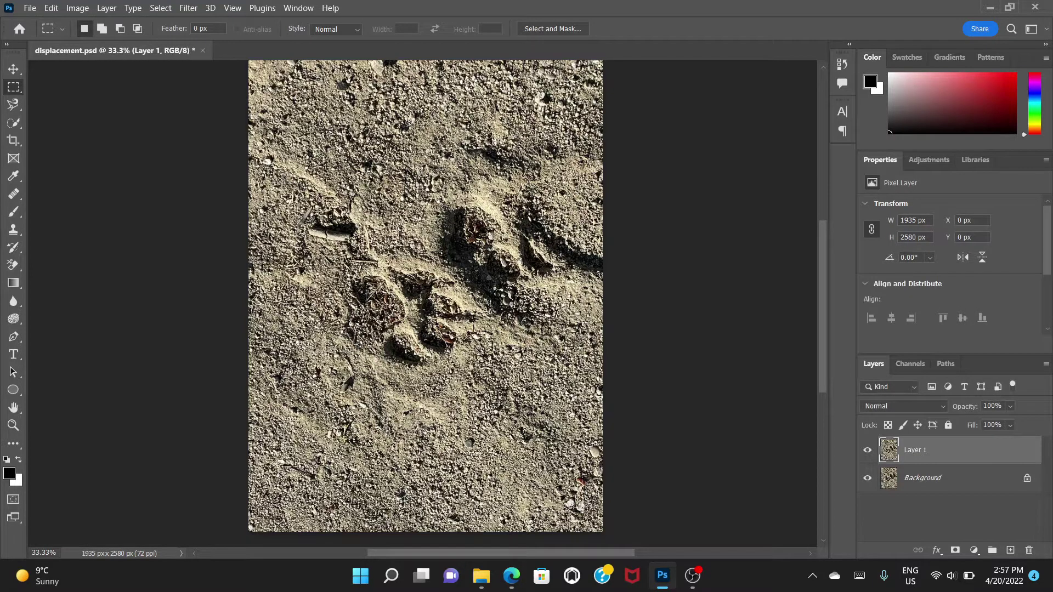
pyautogui.click(79, 9)
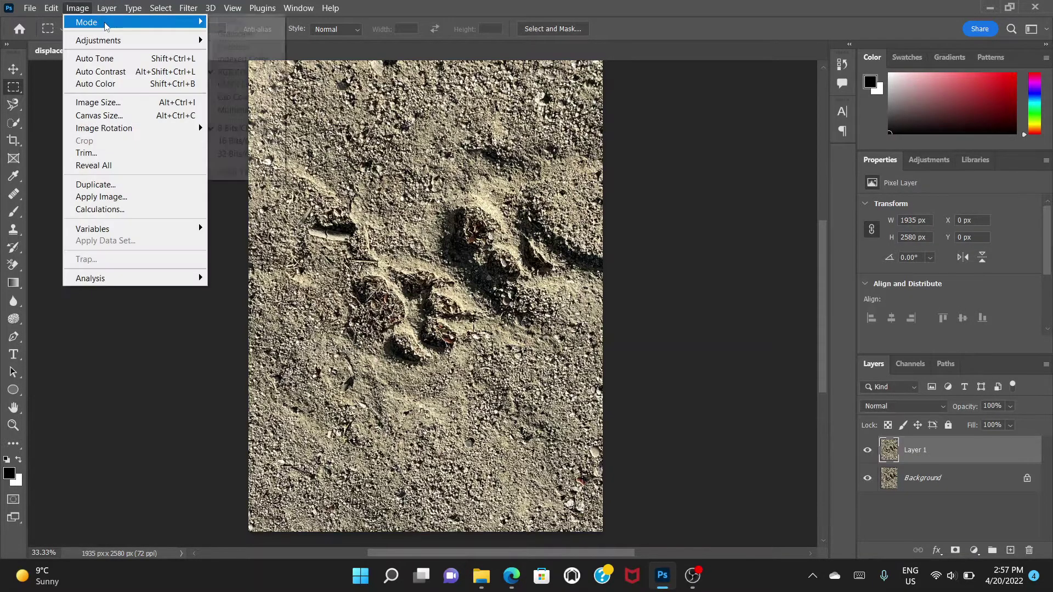
pyautogui.moveTo(98, 40)
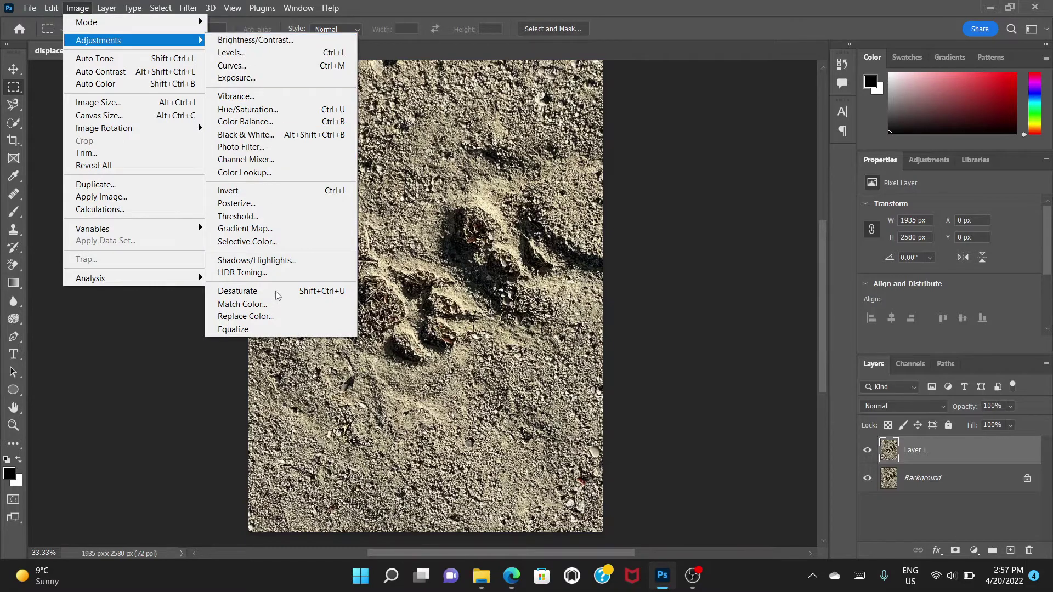
pyautogui.click(278, 294)
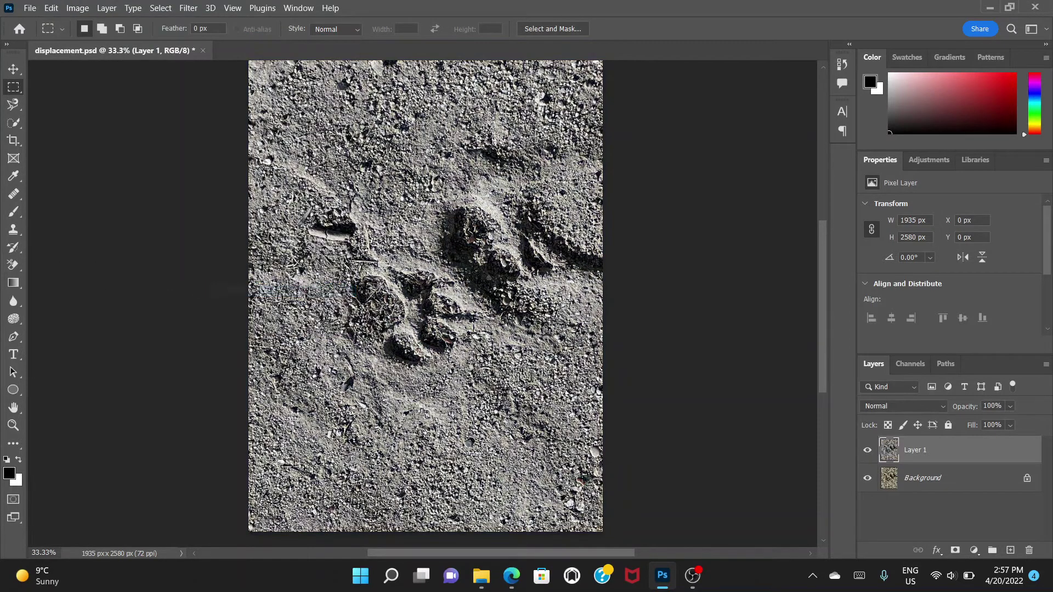
# Apply Levels to Layer 1, moving the white input slider left and midtones to about 0.5
pyautogui.click(79, 9)
pyautogui.moveTo(98, 41)
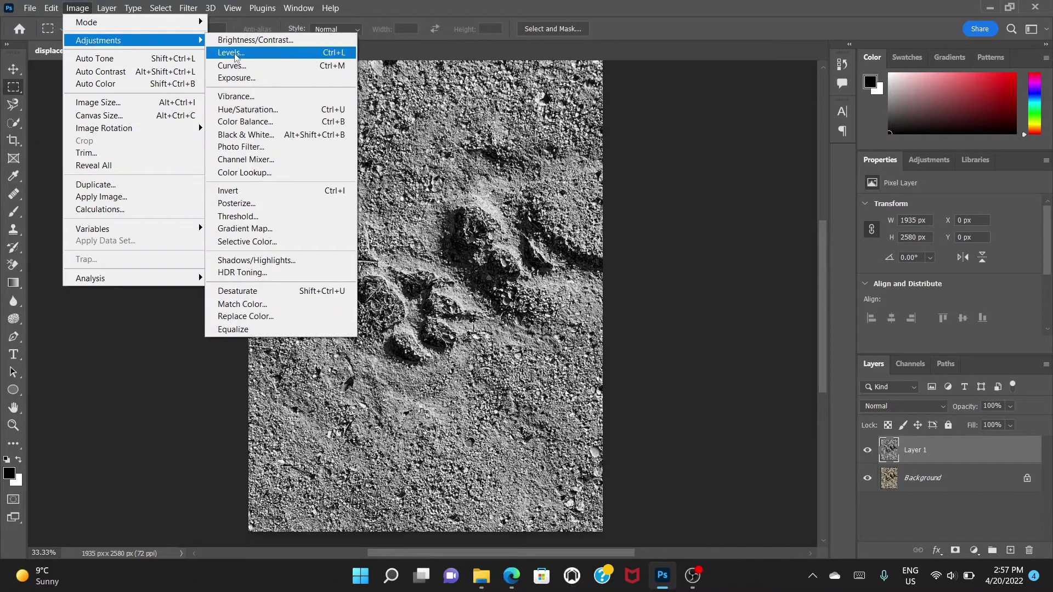
pyautogui.click(236, 56)
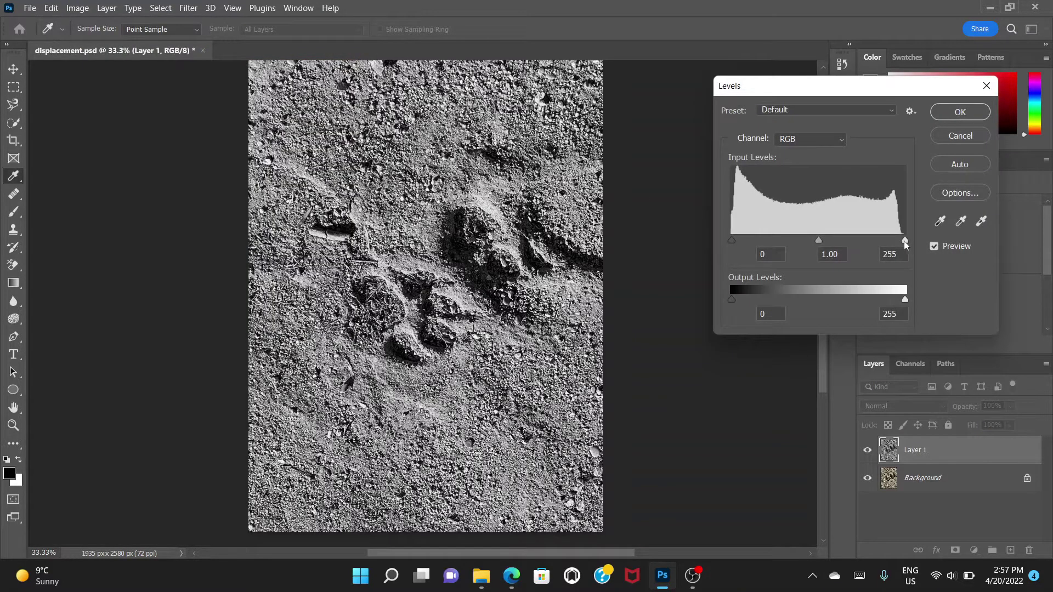
pyautogui.moveTo(904, 240); pyautogui.dragTo(869, 240)
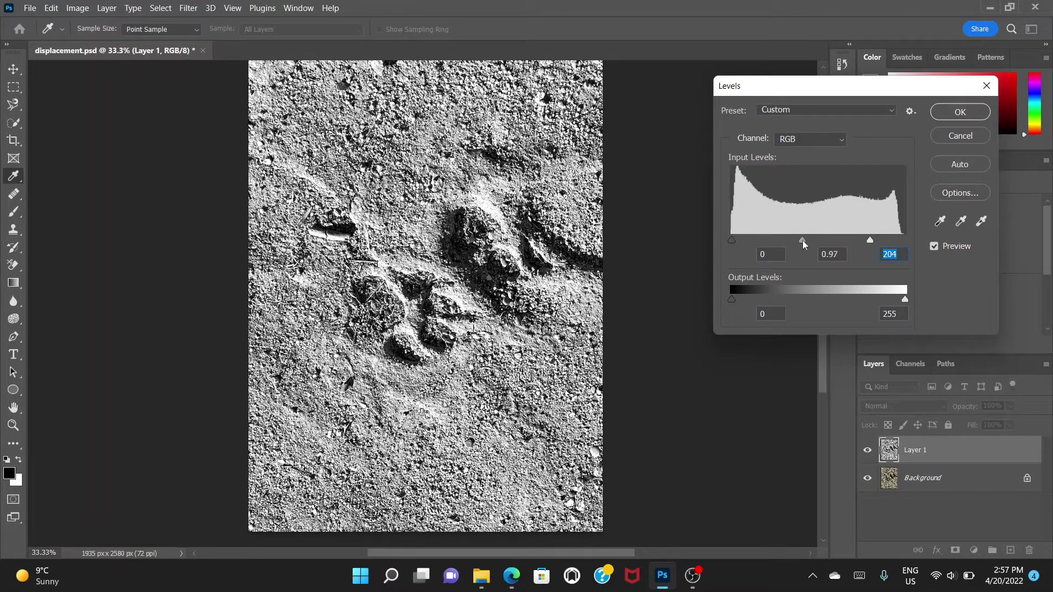
pyautogui.moveTo(802, 240); pyautogui.dragTo(862, 239)
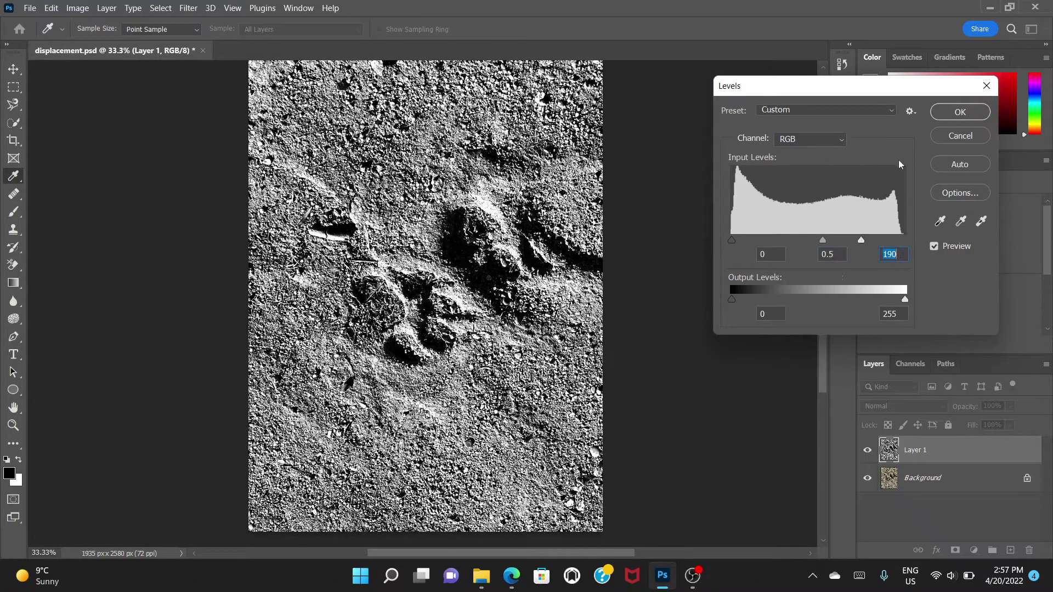
pyautogui.click(955, 113)
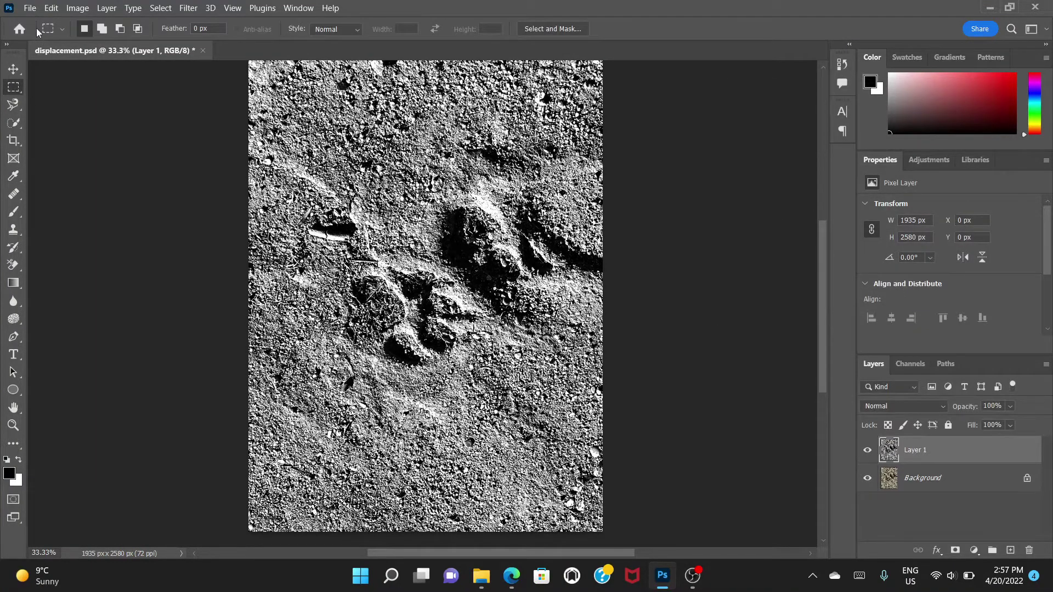
# Save the document to the computer as displacement.psd in Documents, replacing the existing file
pyautogui.click(29, 8)
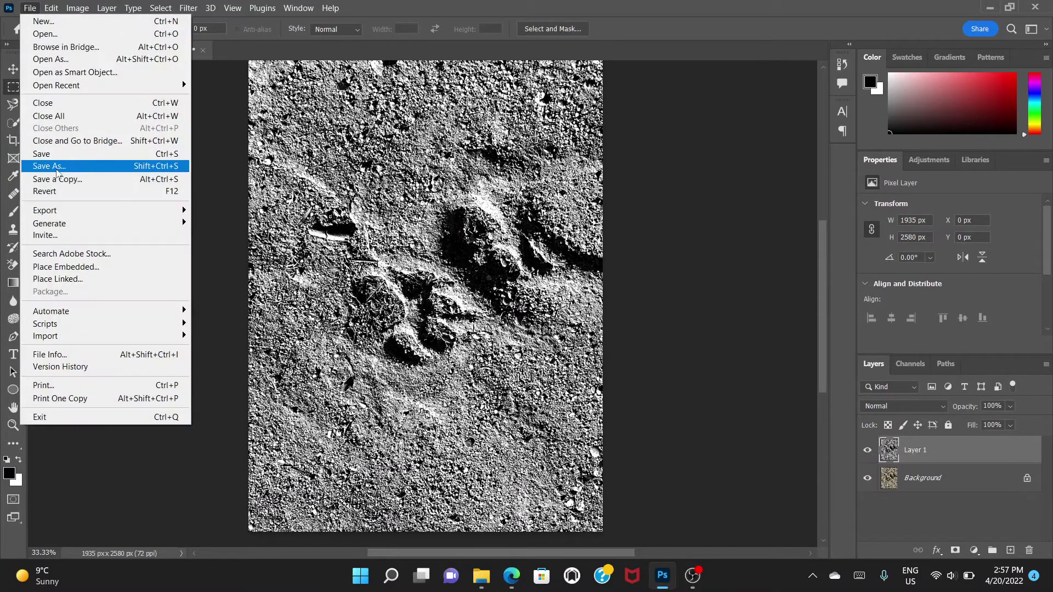
pyautogui.click(56, 168)
pyautogui.click(541, 404)
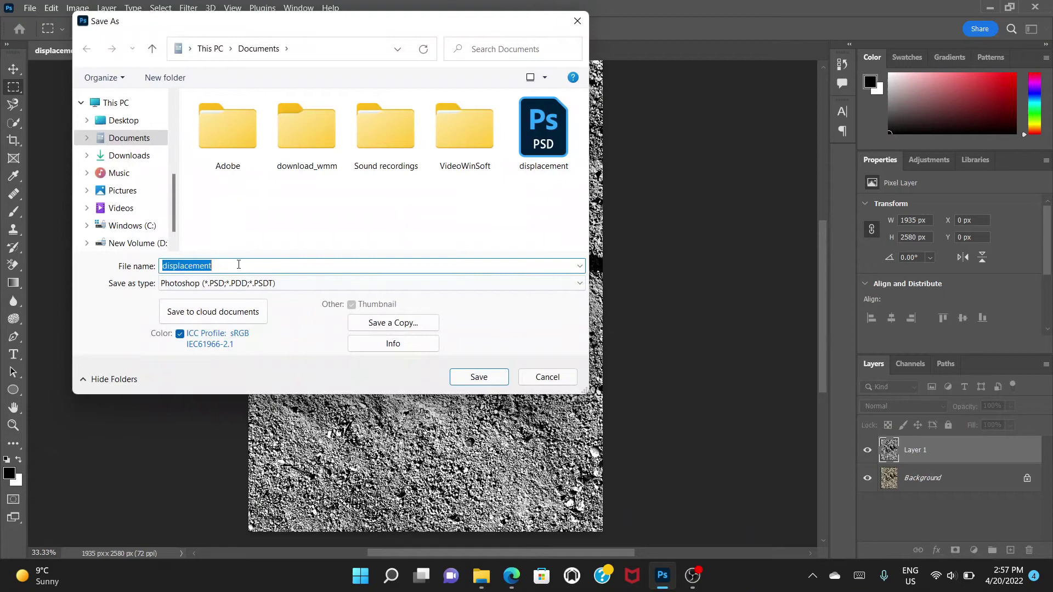
pyautogui.click(540, 147)
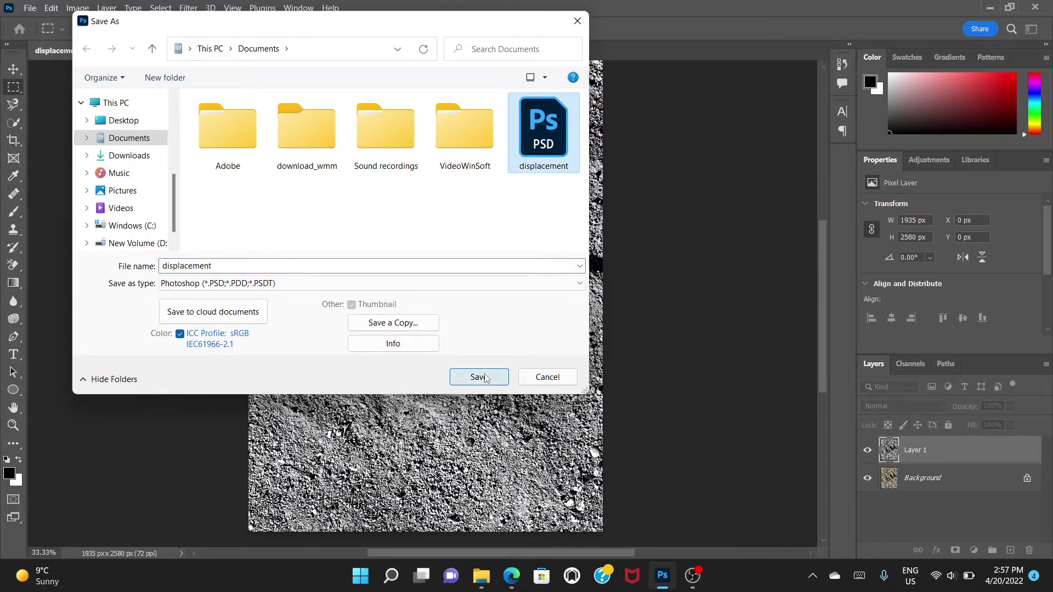
pyautogui.click(486, 377)
pyautogui.click(557, 287)
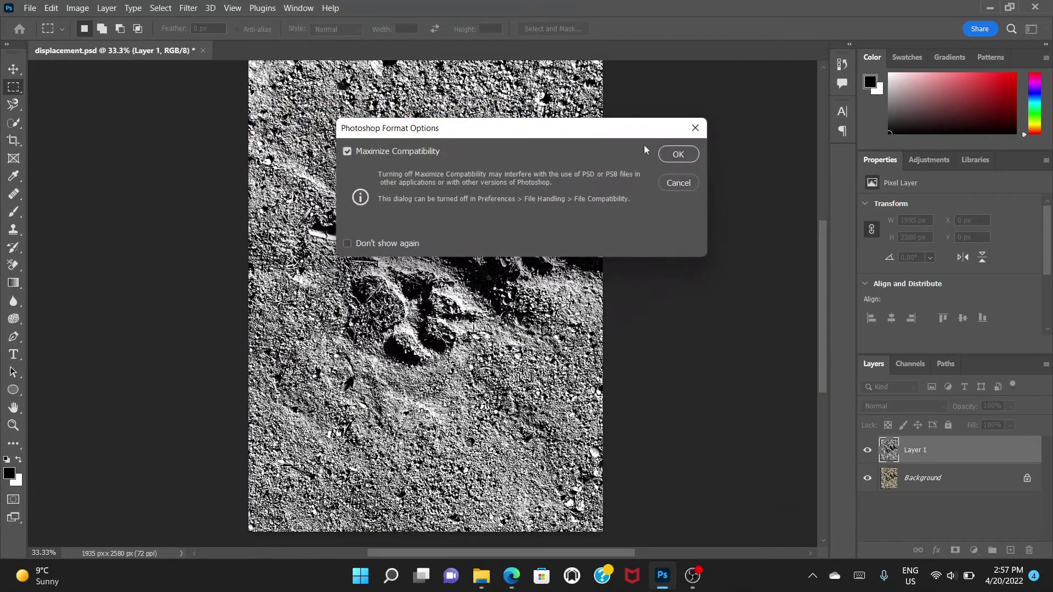
pyautogui.click(677, 155)
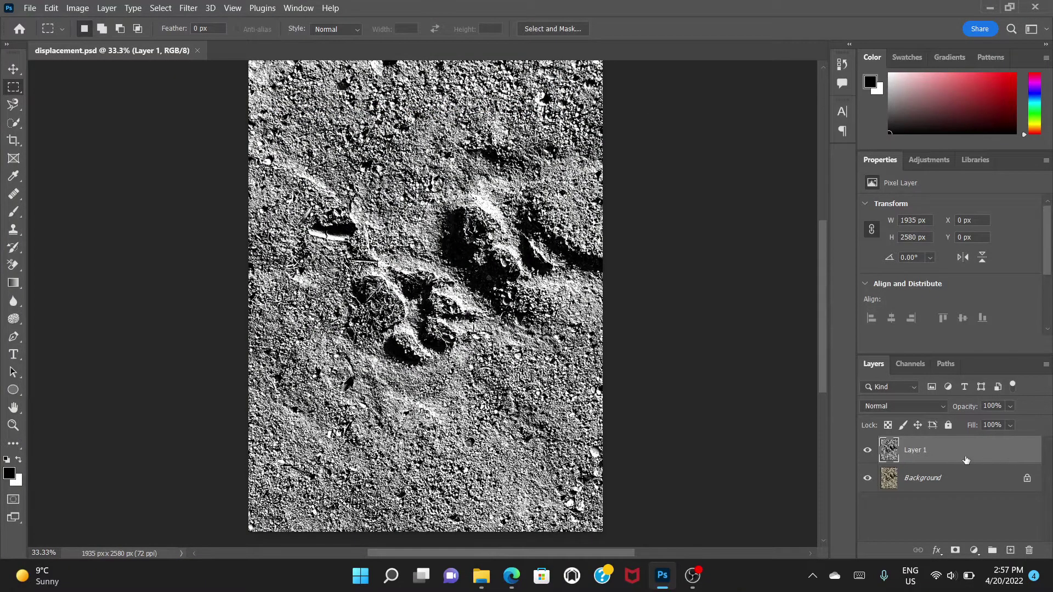
# Swap Layer 1 for a new colour copy of the Background and add black Rockwell 'Ps' text
pyautogui.moveTo(972, 453); pyautogui.dragTo(1028, 550)
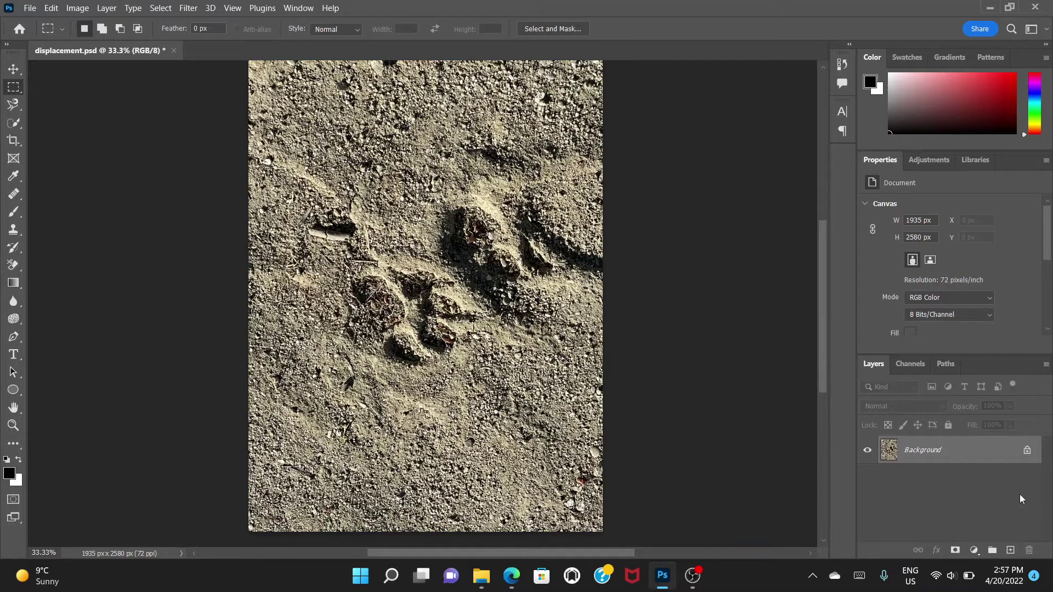
pyautogui.hotkey('ctrl', 'j')
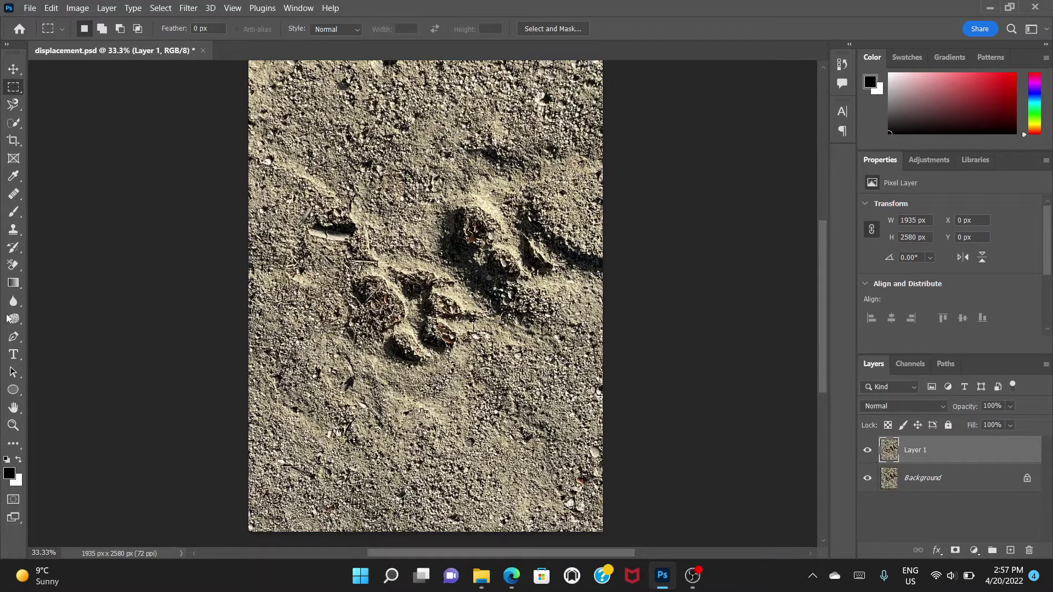
pyautogui.click(14, 355)
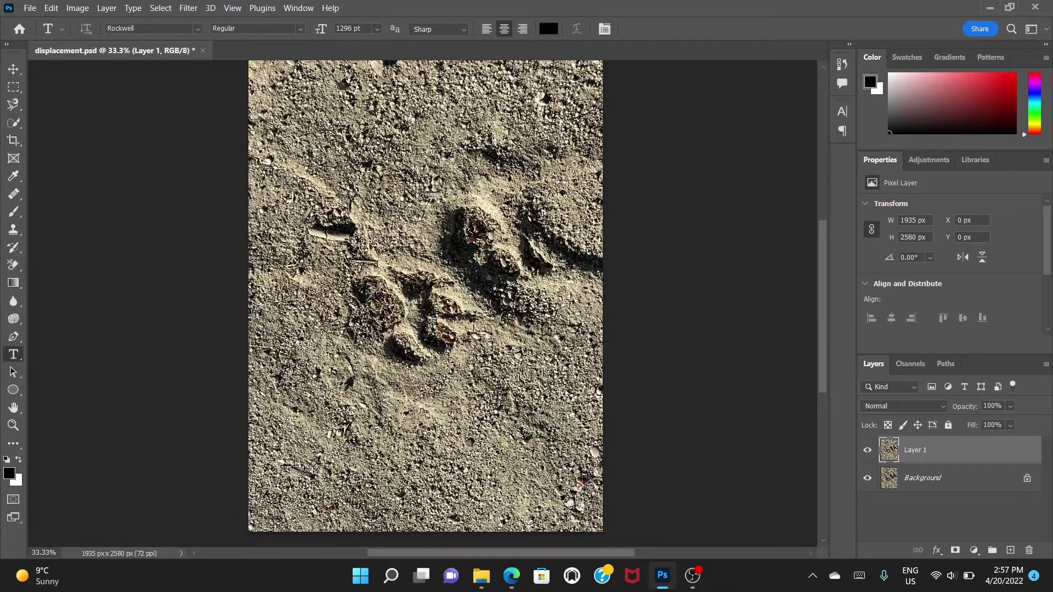
pyautogui.click(357, 225)
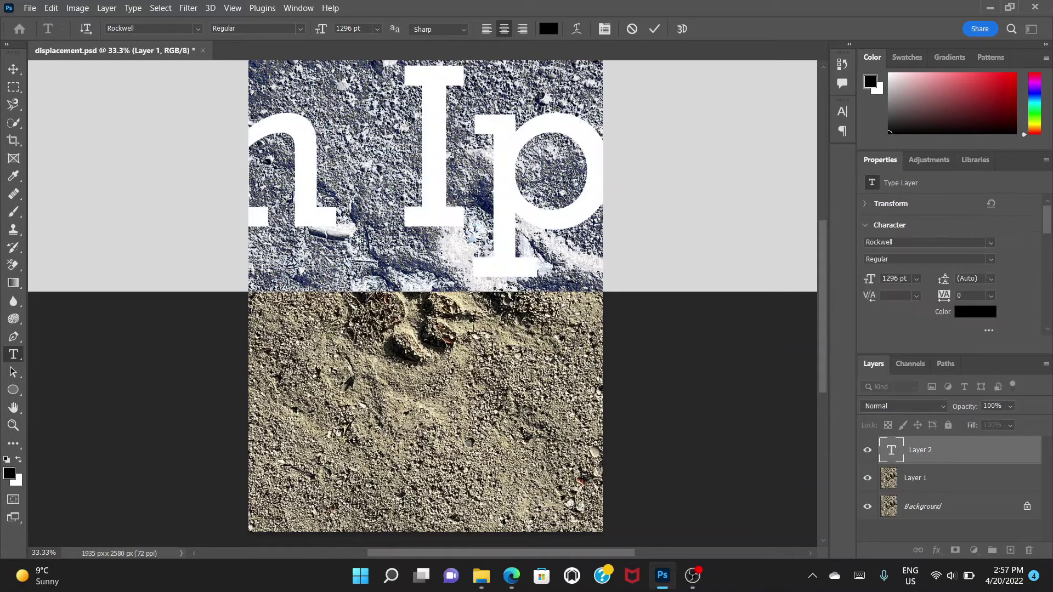
pyautogui.write('Ps')
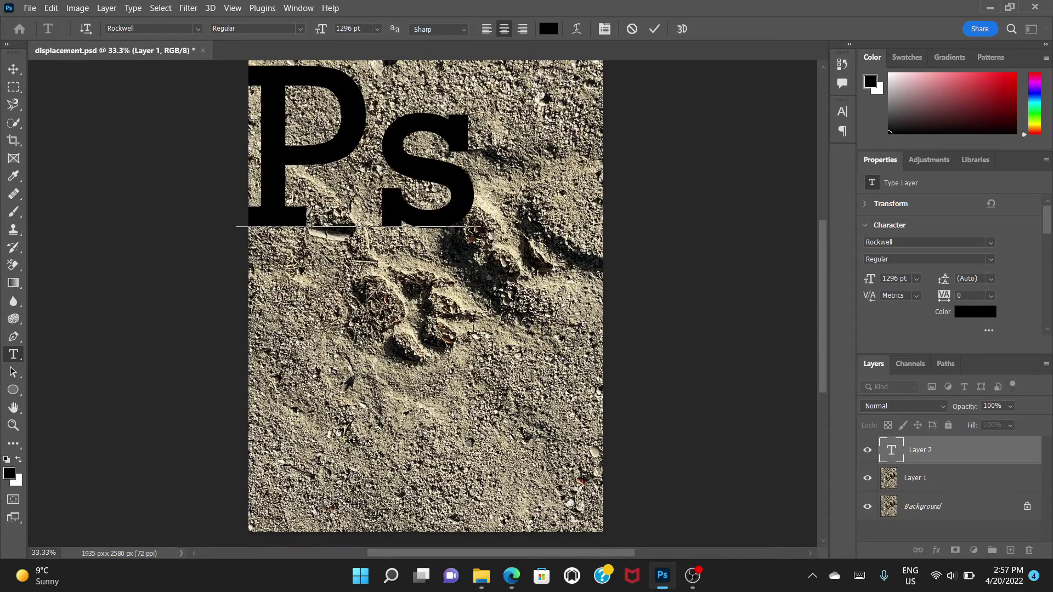
pyautogui.click(13, 69)
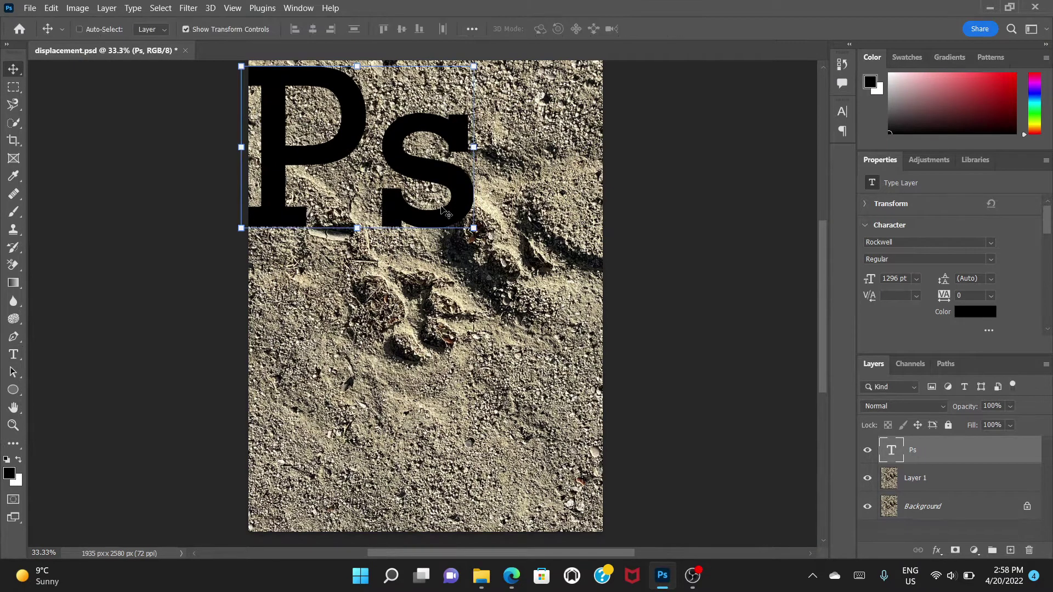
# Scale the 'Ps' text up, centre it over the paw prints, and rasterize the type layer
pyautogui.hotkey('ctrl', 't')
pyautogui.moveTo(481, 293); pyautogui.dragTo(574, 391)
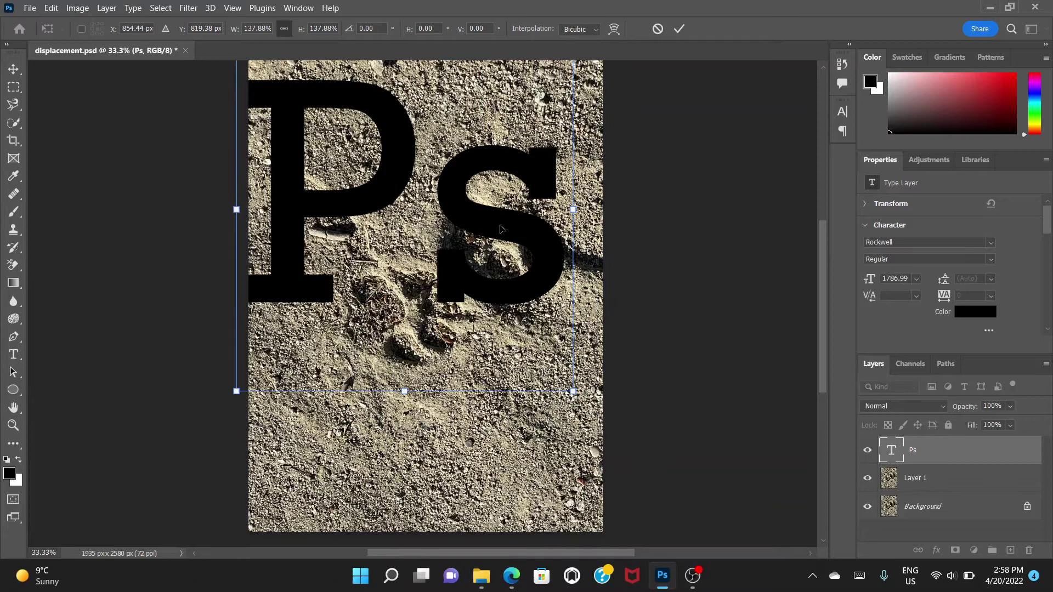
pyautogui.moveTo(500, 230); pyautogui.dragTo(512, 287)
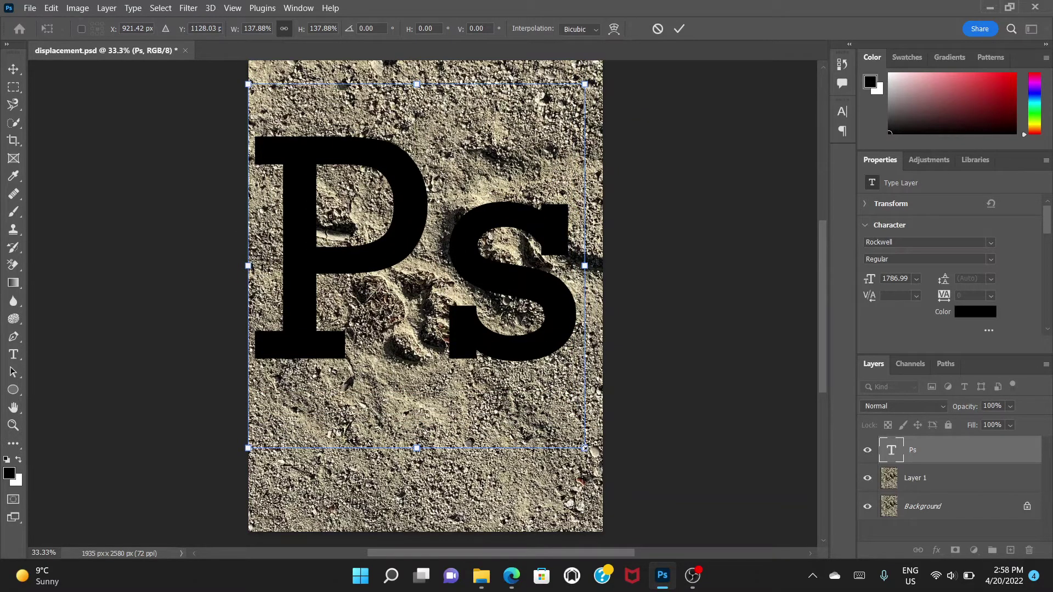
pyautogui.moveTo(584, 449); pyautogui.dragTo(568, 429)
pyautogui.moveTo(498, 275); pyautogui.dragTo(512, 313)
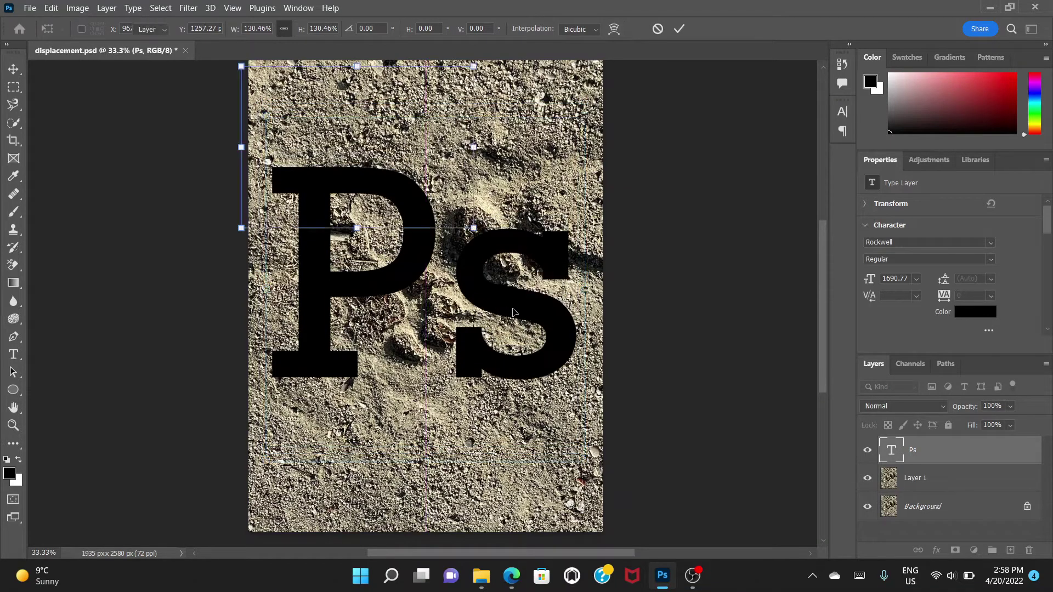
pyautogui.press('Return')
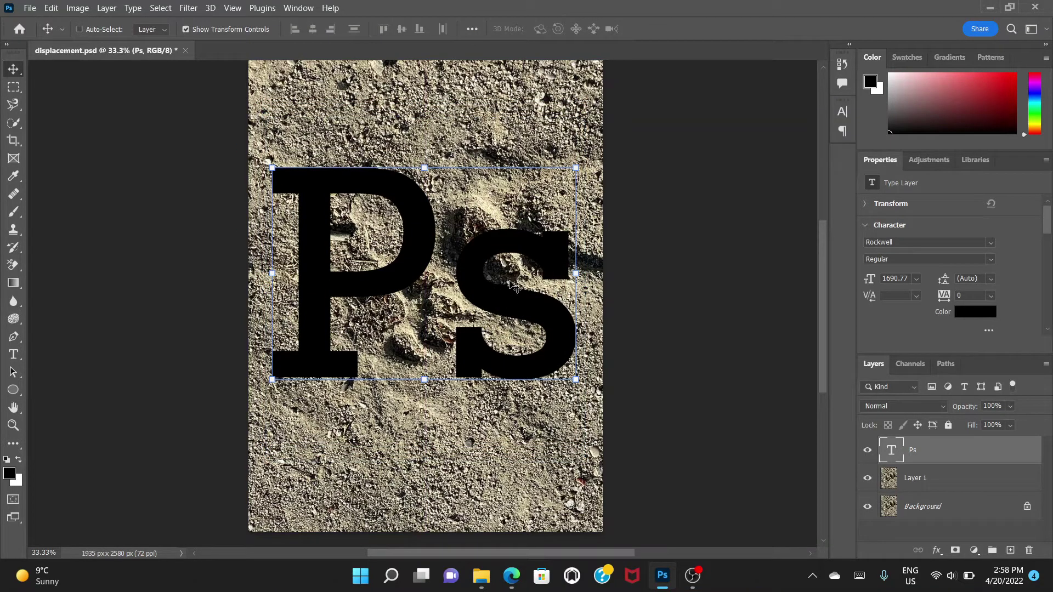
pyautogui.rightClick(943, 454)
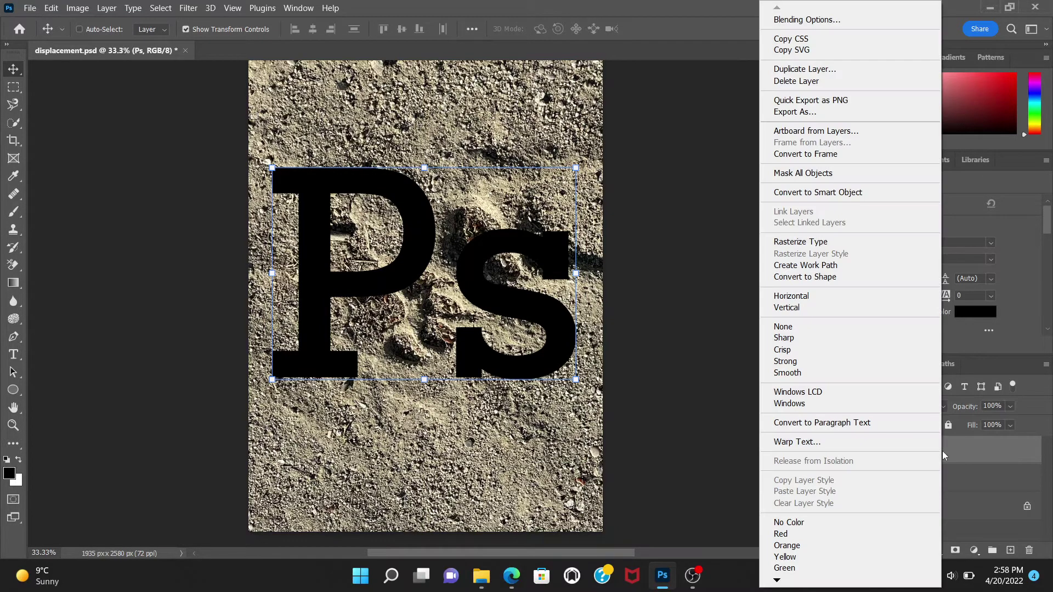
pyautogui.click(861, 246)
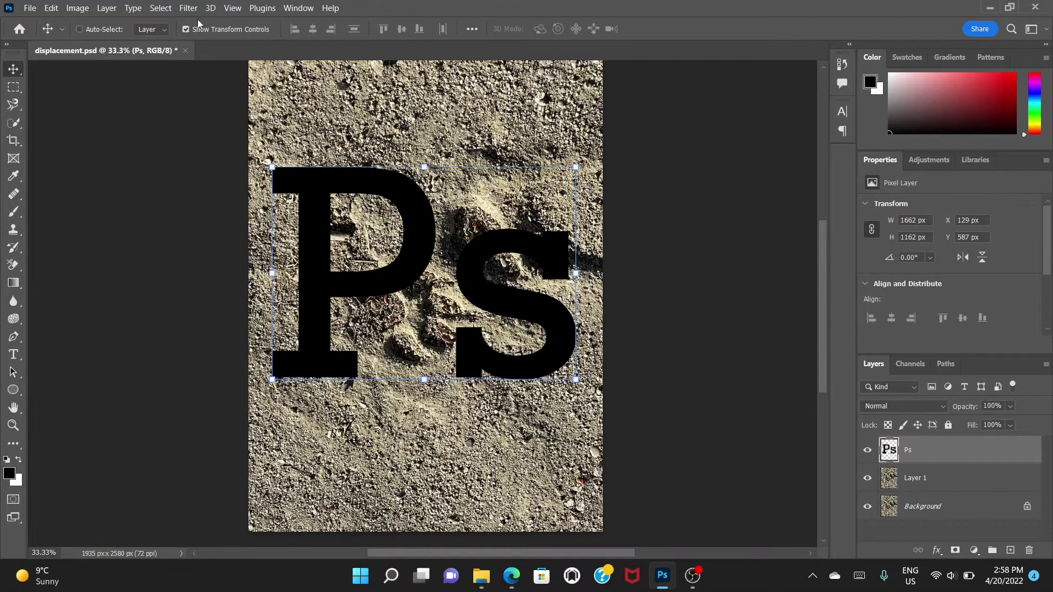
# Run Distort > Displace with Horizontal and Vertical Scale 10, Stretch To Fit, Repeat Edge Pixels
pyautogui.click(188, 8)
pyautogui.moveTo(202, 197)
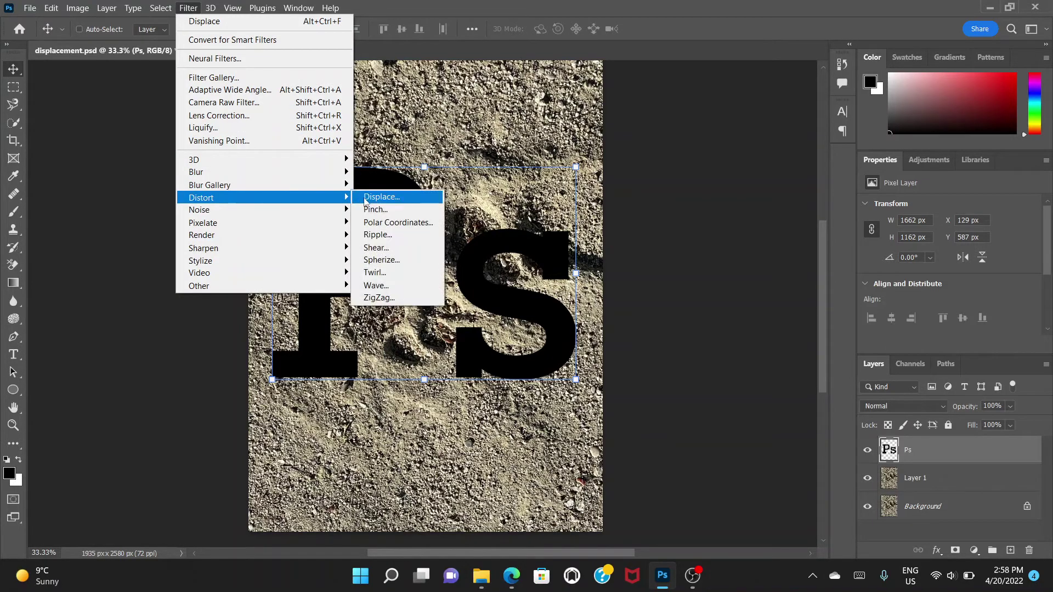
pyautogui.click(365, 201)
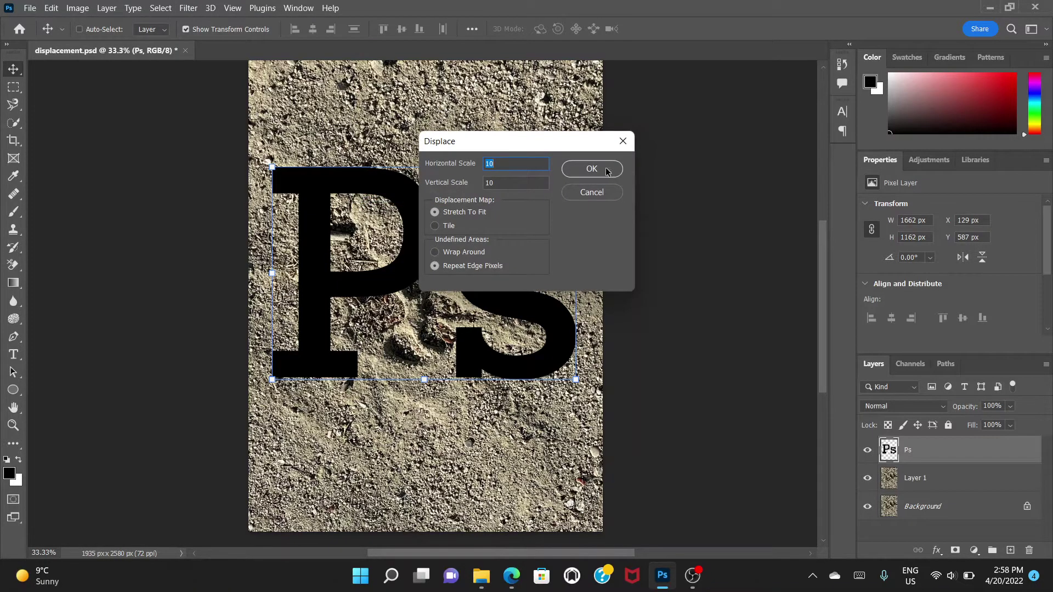
pyautogui.click(591, 169)
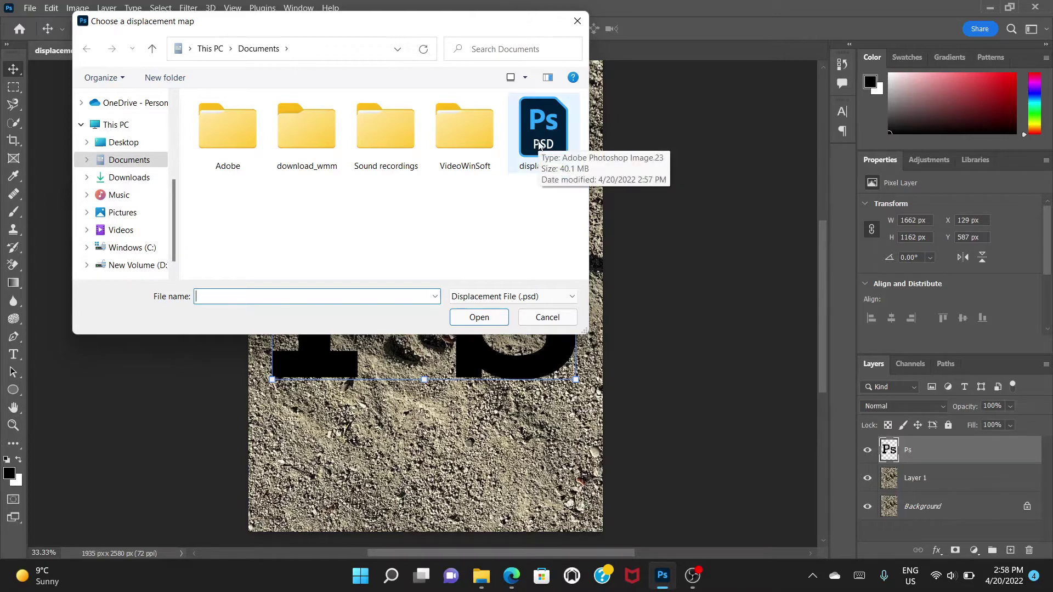
# Use displacement.psd from Documents as the displacement map to warp the Ps letters
pyautogui.click(540, 145)
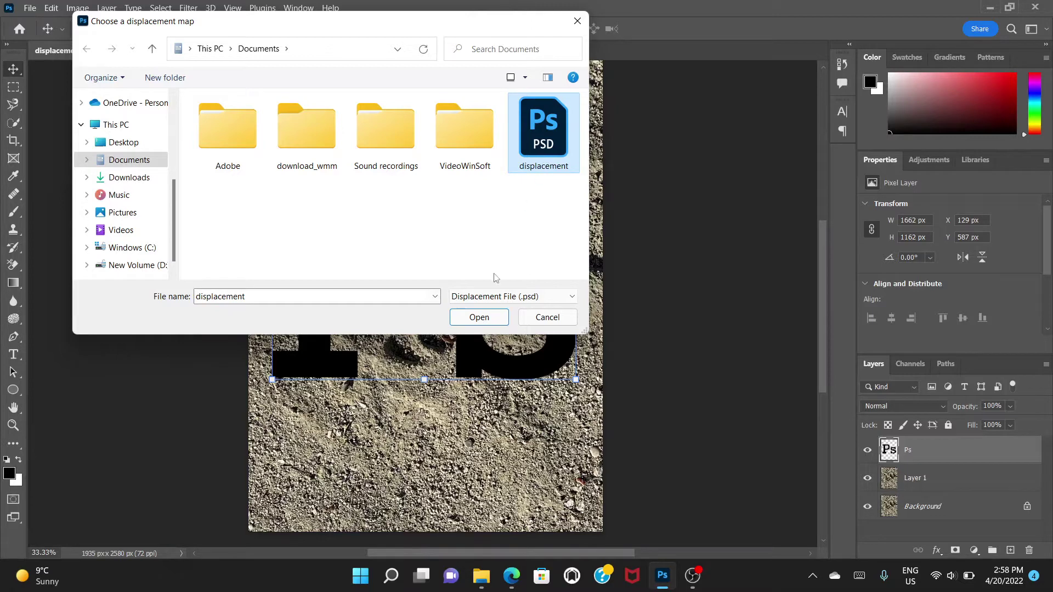
pyautogui.click(479, 317)
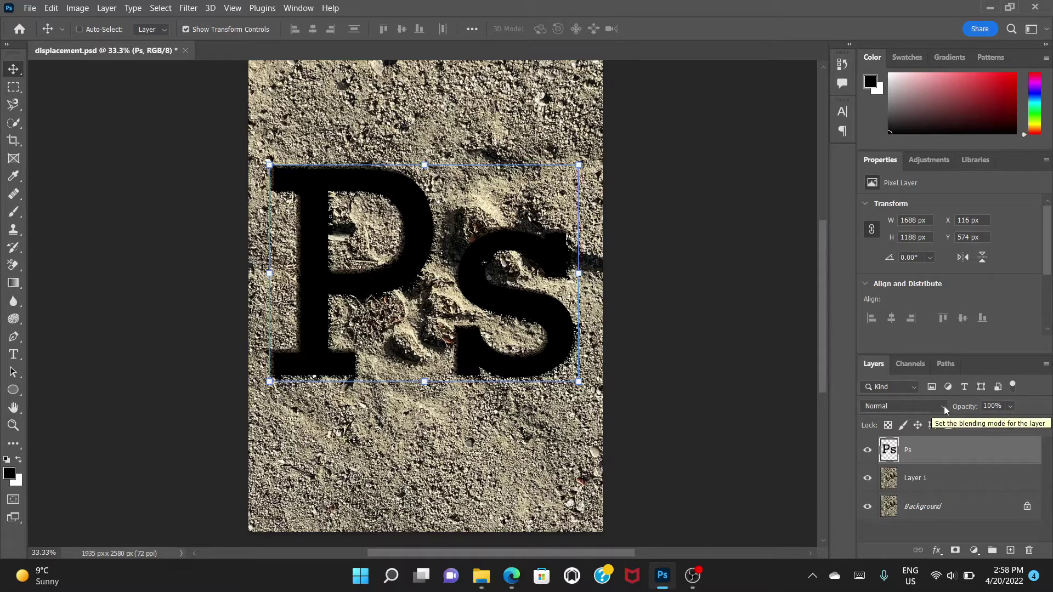
# Switch the Ps layer's blend mode to Overlay in the Layers panel
pyautogui.click(944, 407)
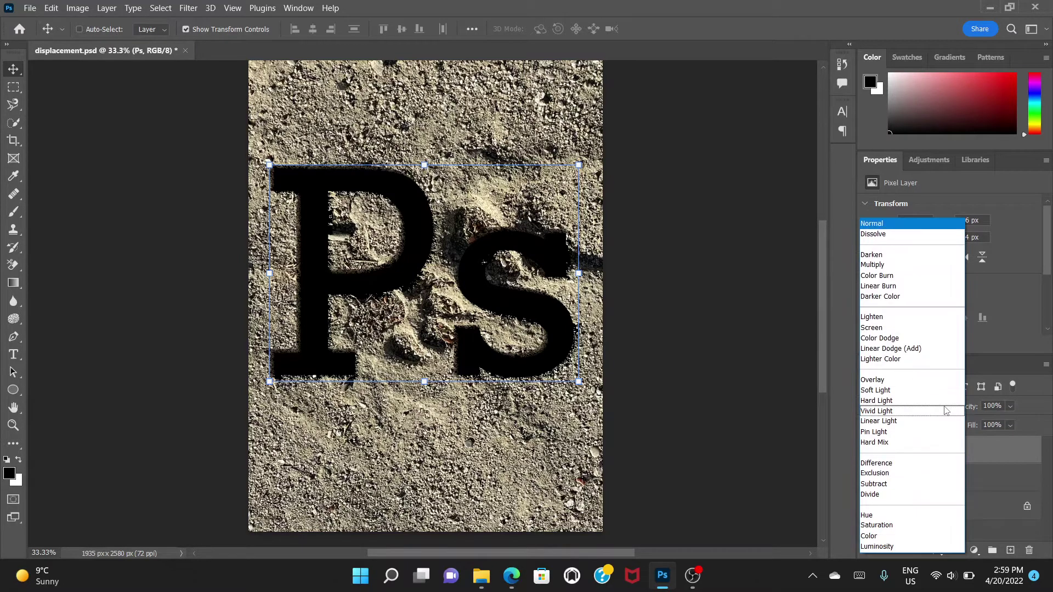
pyautogui.click(931, 381)
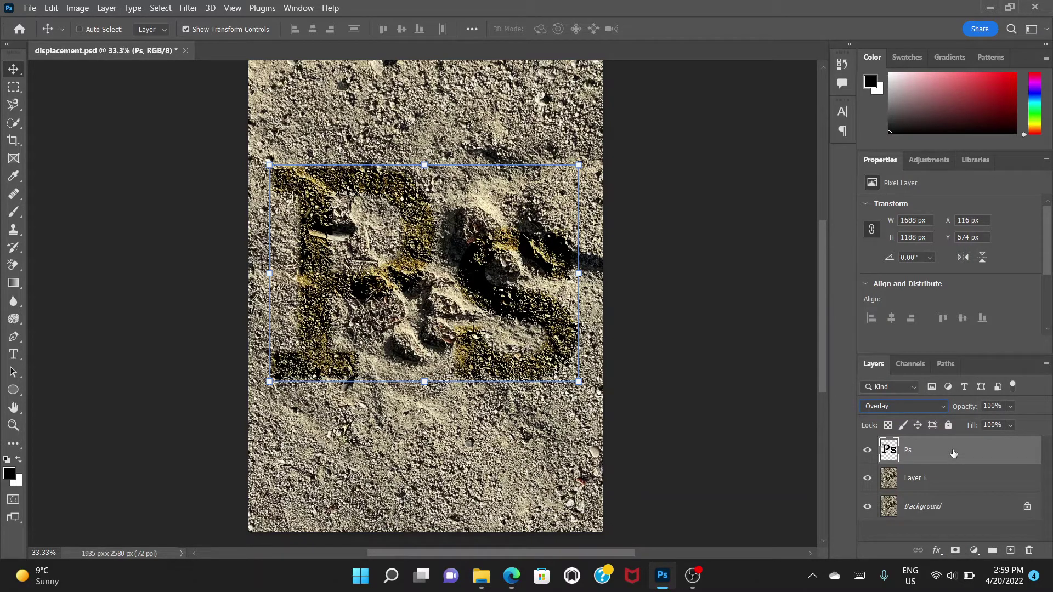
# Enable a red Color Overlay effect in the Ps layer's Layer Style
pyautogui.doubleClick(952, 452)
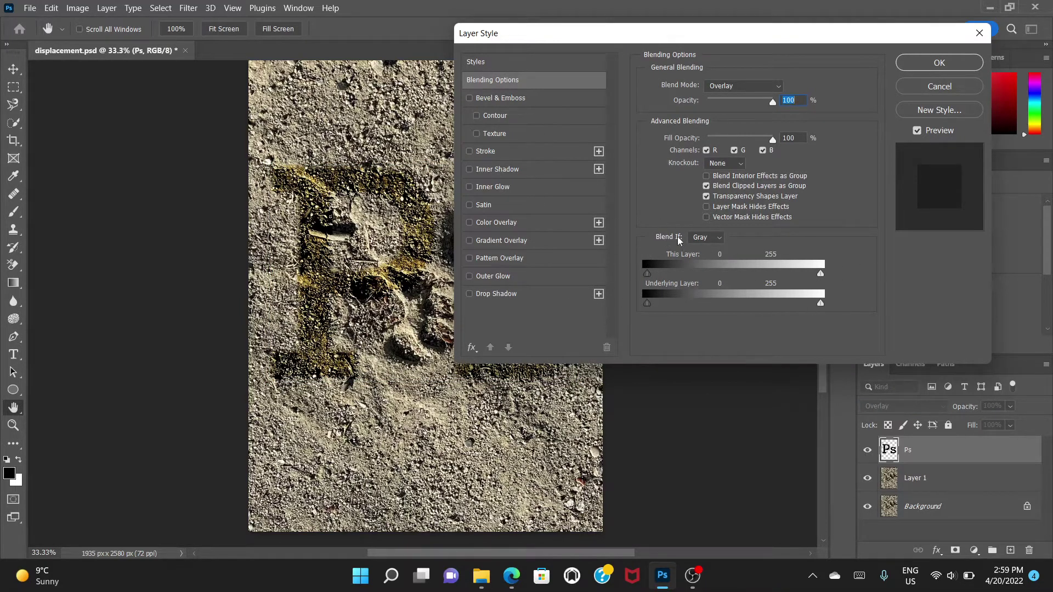
pyautogui.moveTo(721, 42); pyautogui.dragTo(748, 40)
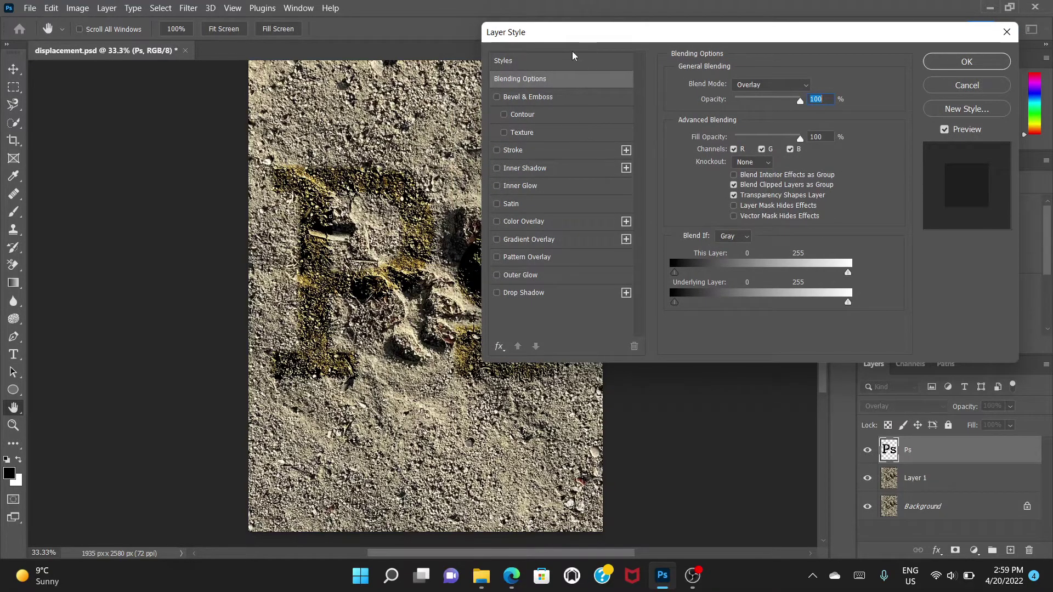
pyautogui.click(524, 221)
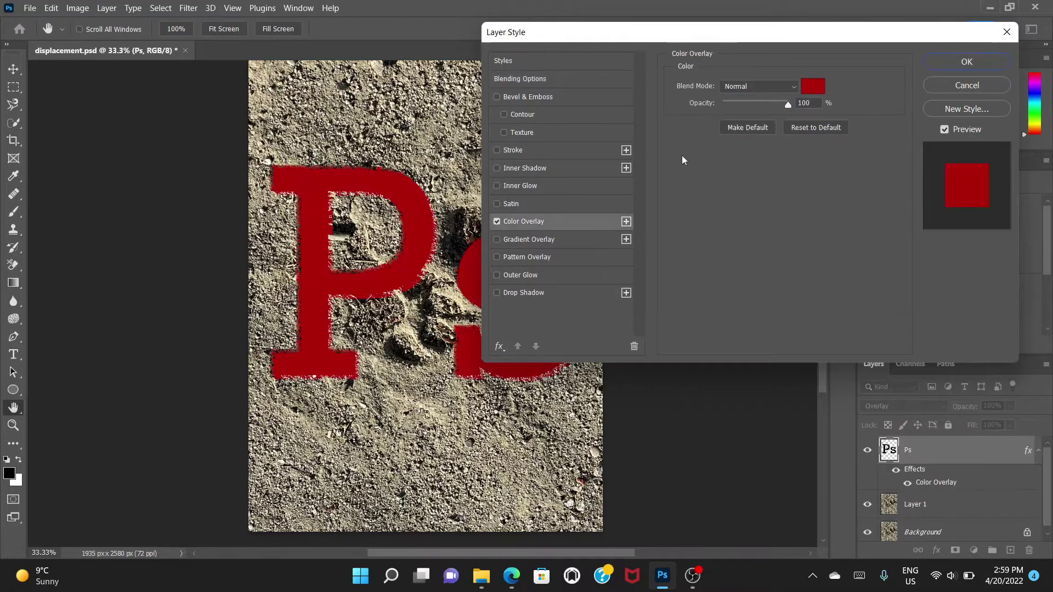
pyautogui.click(812, 85)
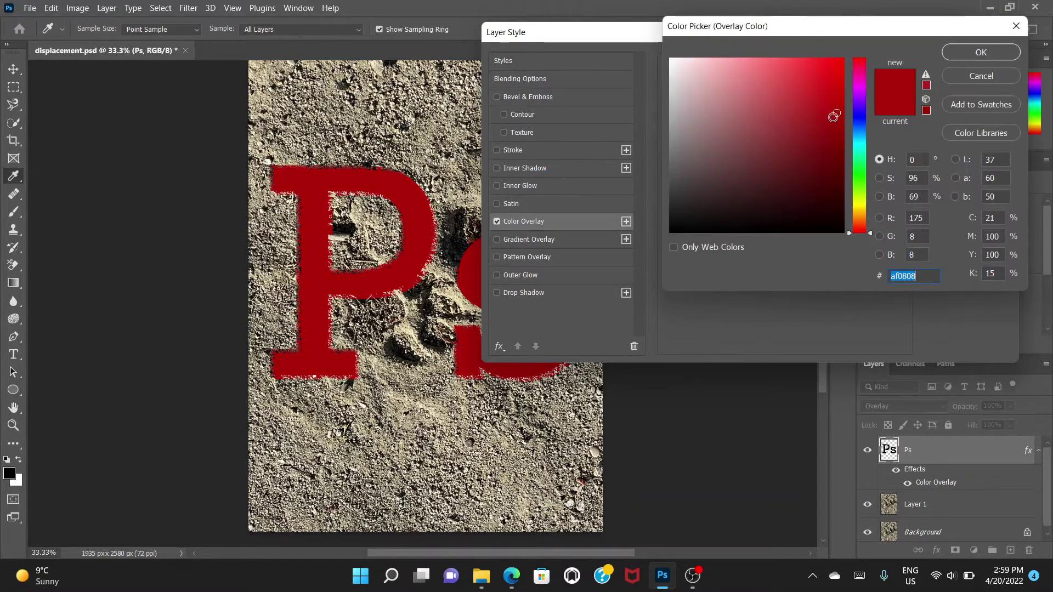
pyautogui.click(954, 51)
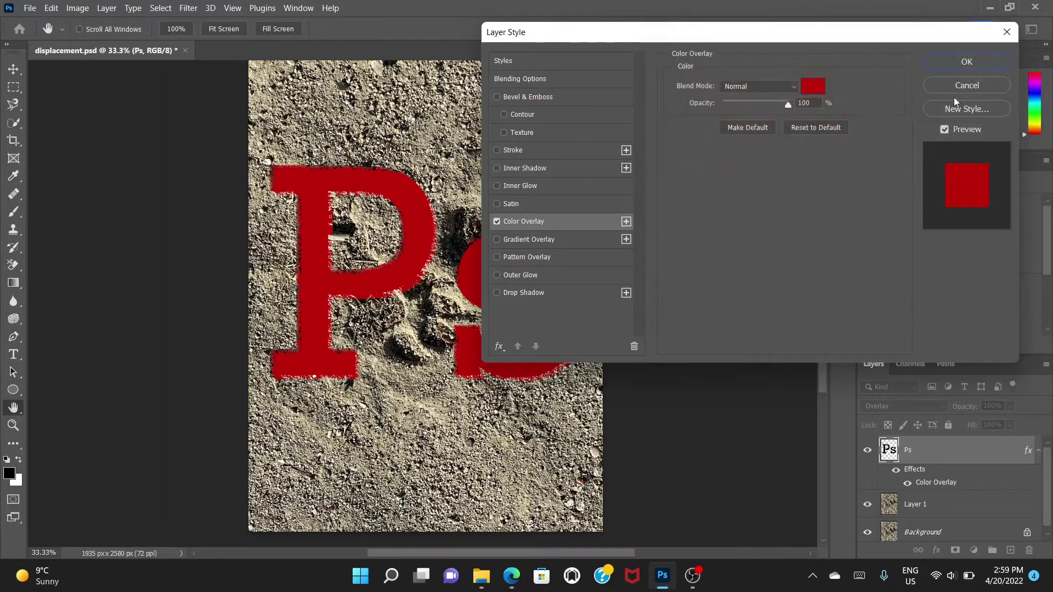
pyautogui.click(516, 78)
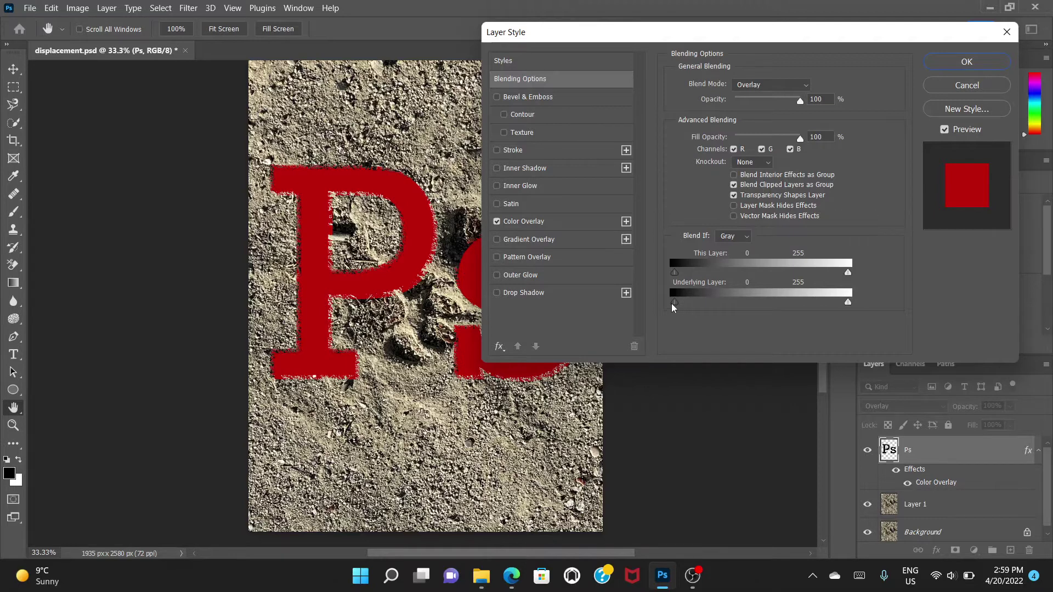
# Split the Underlying Layer Blend If sliders to about 20/96 and 181/247, then apply
pyautogui.moveTo(679, 303); pyautogui.dragTo(691, 306)
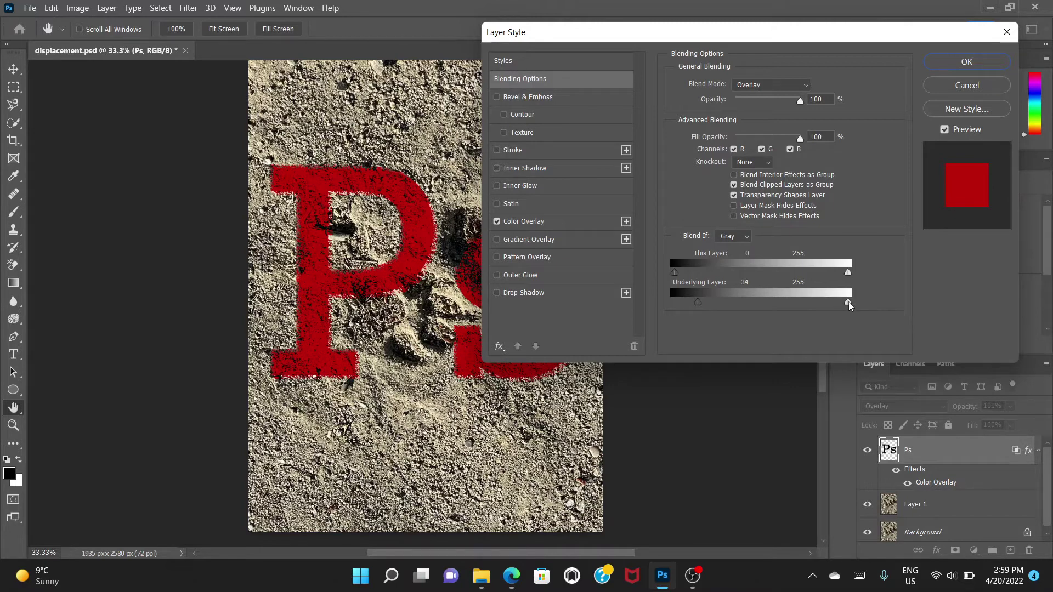
pyautogui.moveTo(847, 303); pyautogui.dragTo(828, 304)
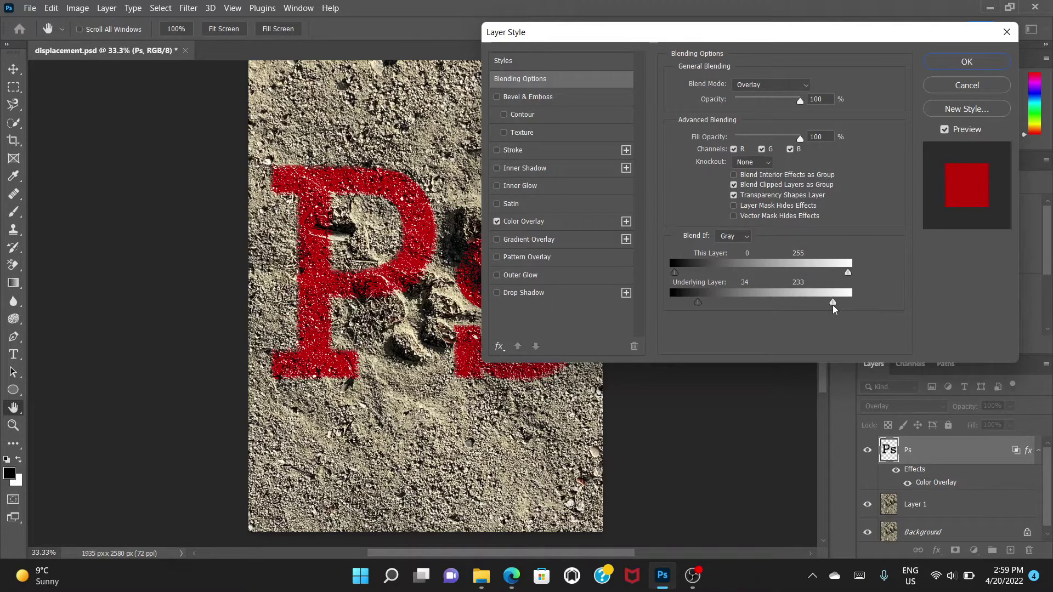
pyautogui.press('alt')
pyautogui.moveTo(831, 302); pyautogui.dragTo(823, 303)
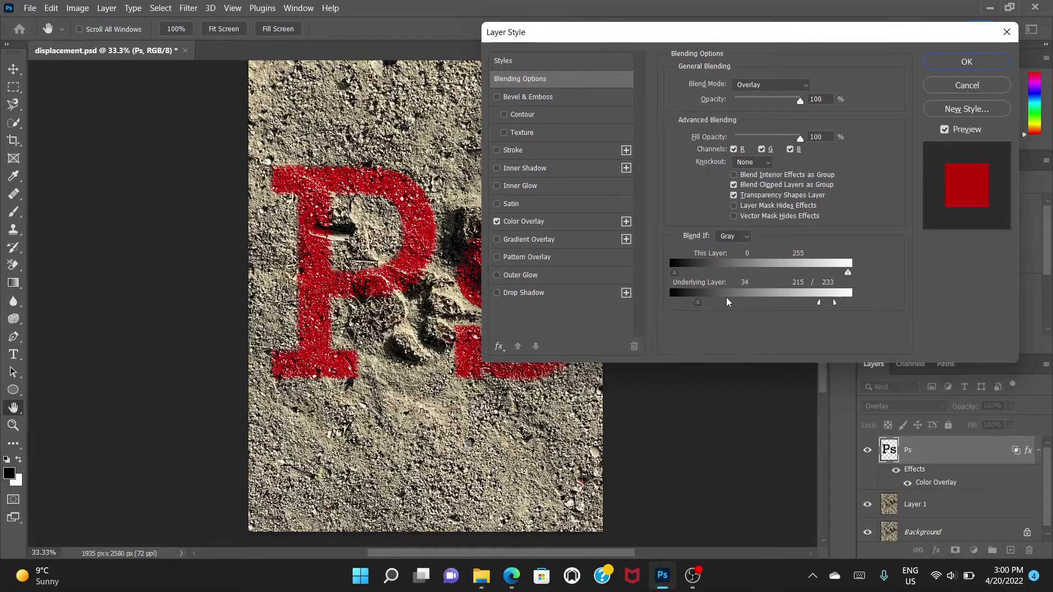
pyautogui.press('alt')
pyautogui.moveTo(699, 302); pyautogui.dragTo(731, 305)
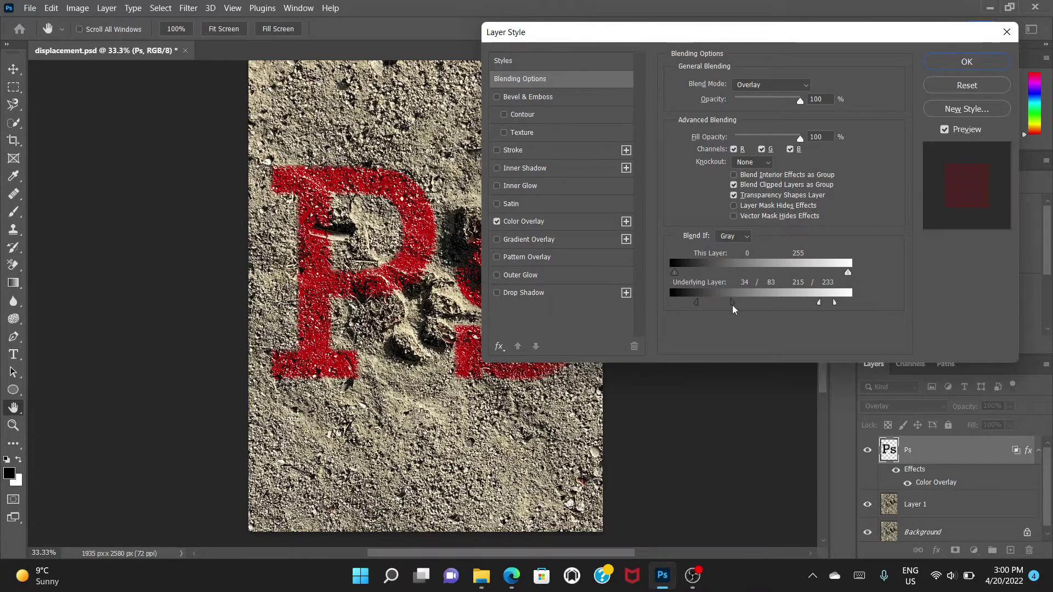
pyautogui.moveTo(818, 305); pyautogui.dragTo(796, 302)
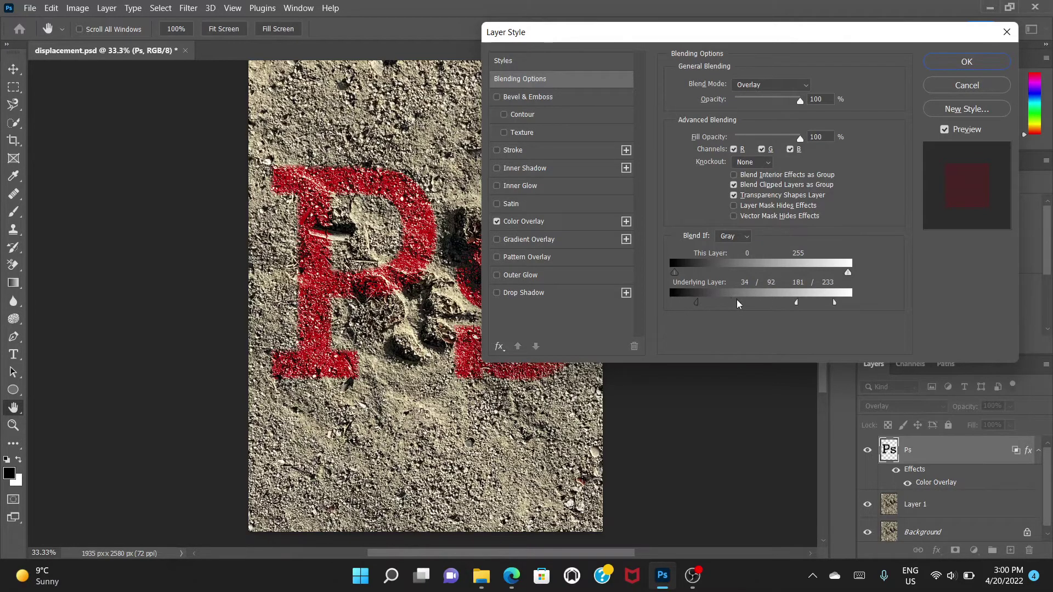
pyautogui.moveTo(834, 301); pyautogui.dragTo(843, 301)
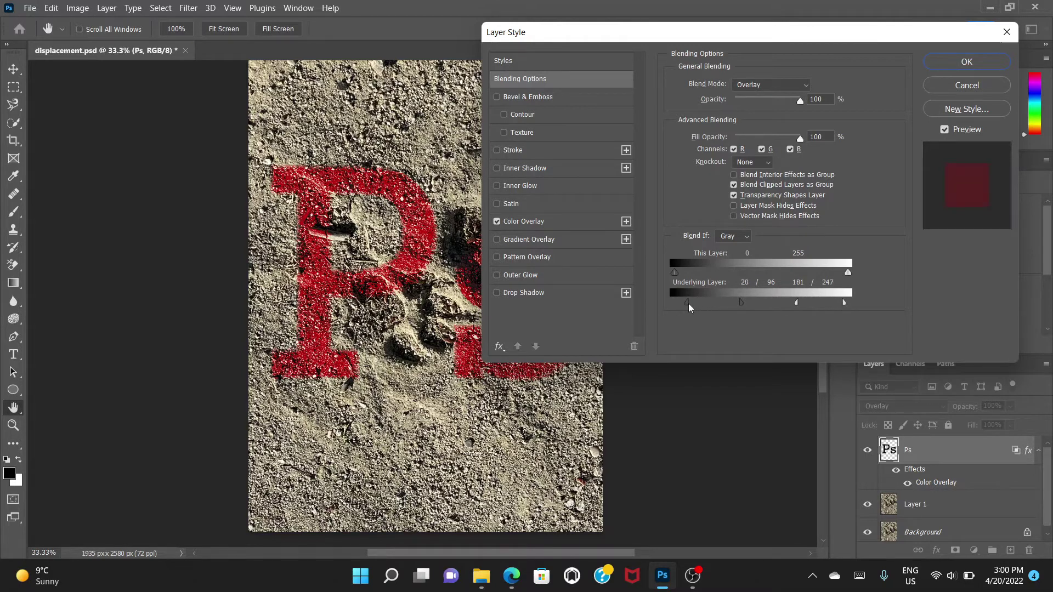
pyautogui.click(968, 66)
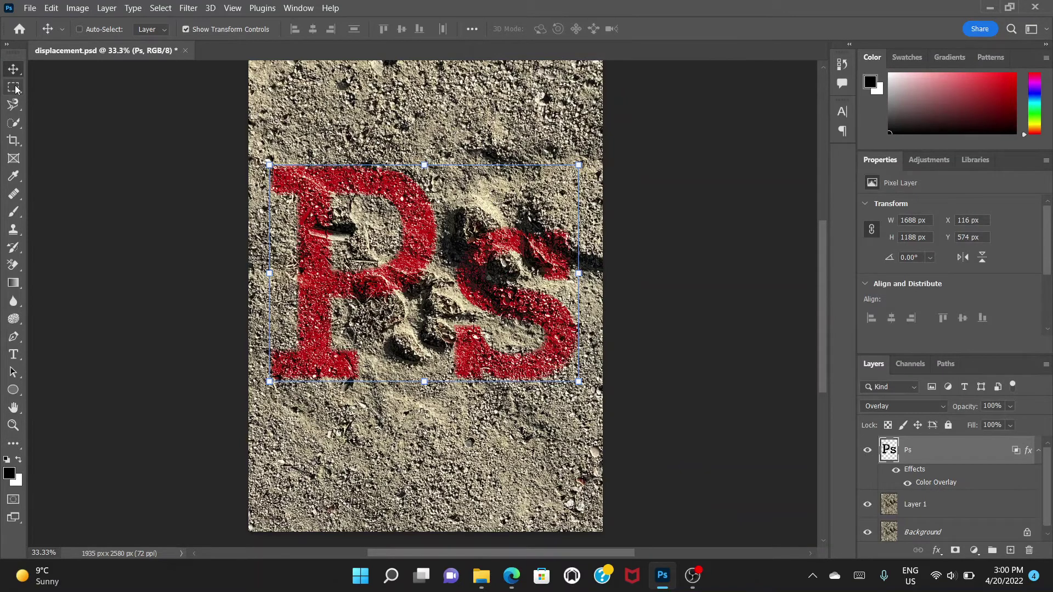
# Choose the Rectangular Marquee Tool, leaving the blended red Ps artwork untouched
pyautogui.click(14, 87)
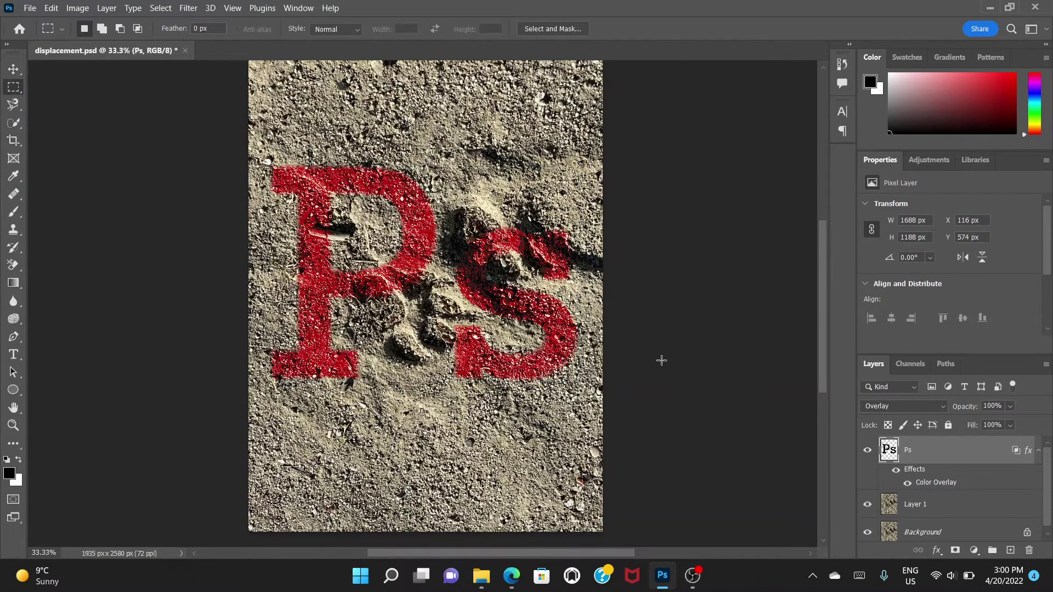